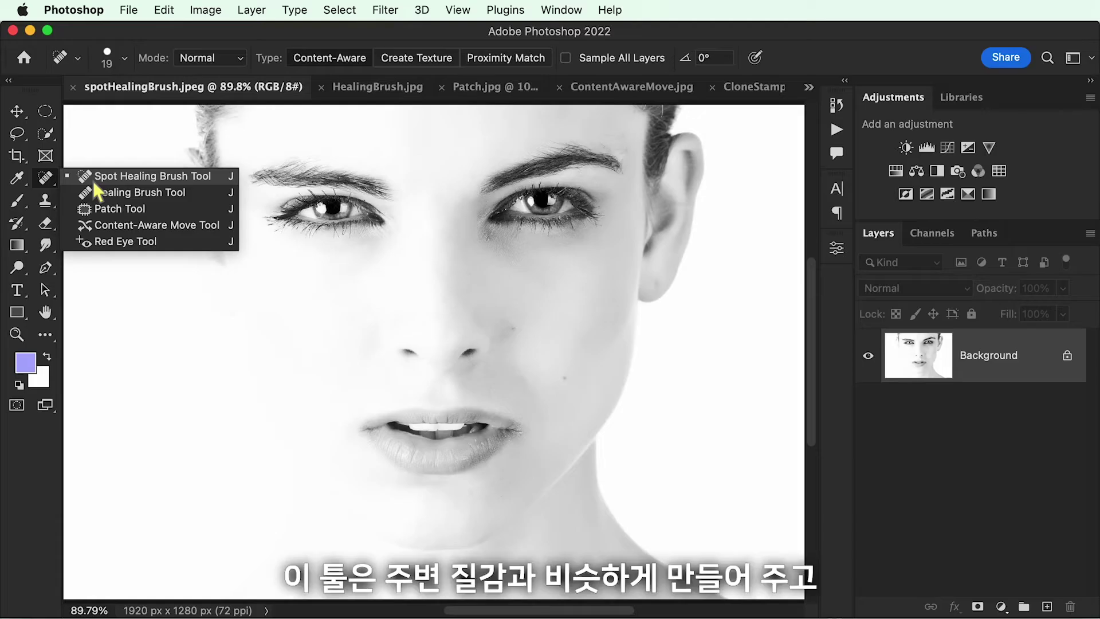
- Duplicate the Background layer and remove the mole on the cheek with the Spot Healing Brush Tool
click(209, 202)
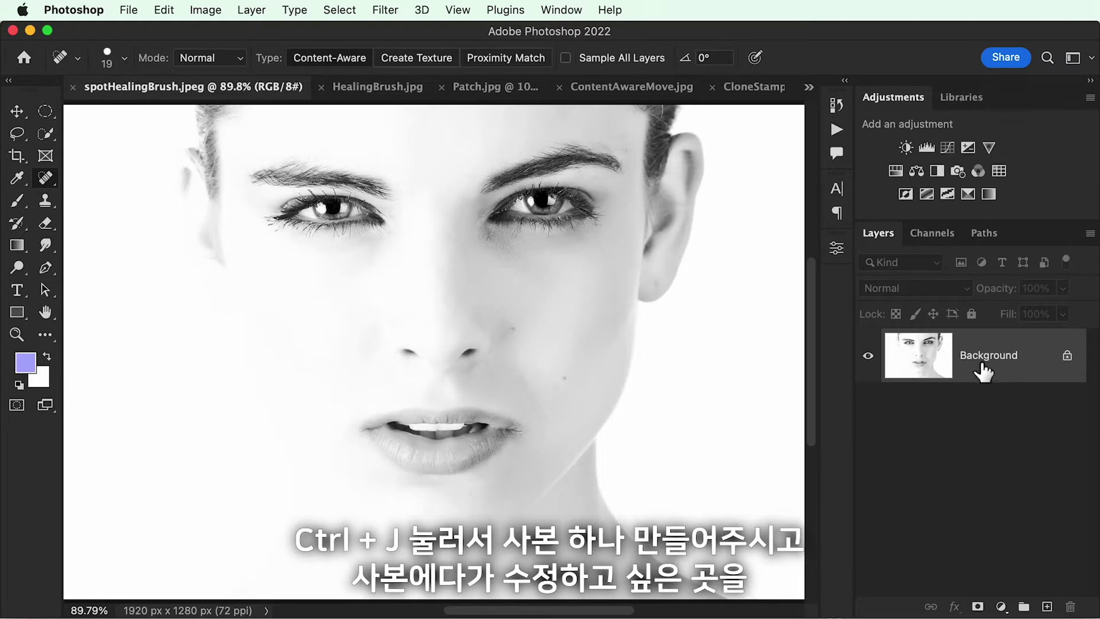
key(super+j)
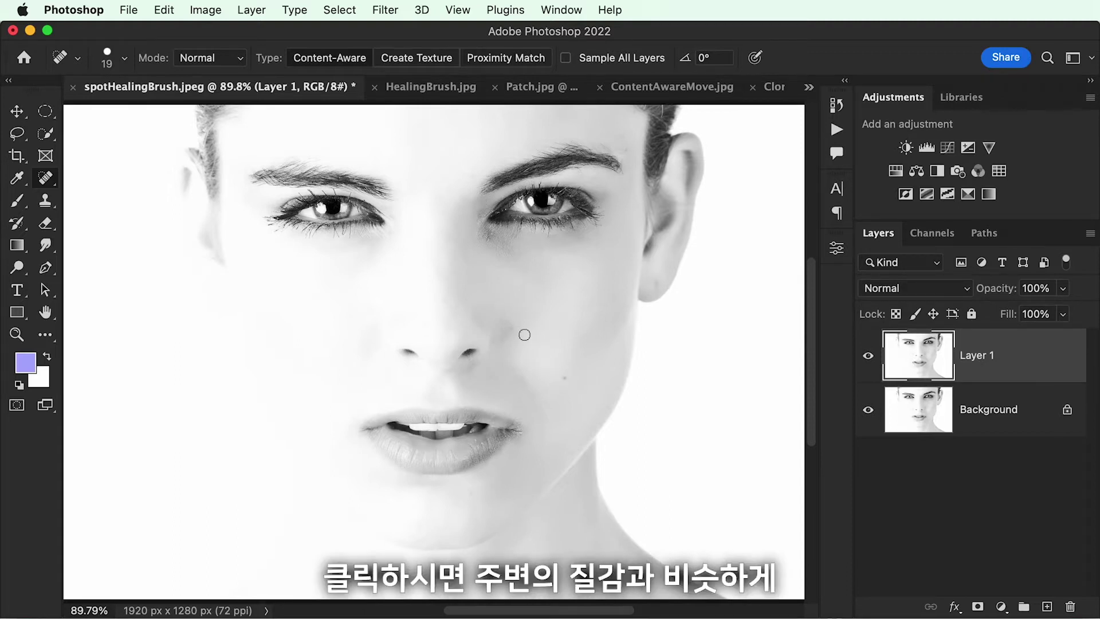
click(567, 381)
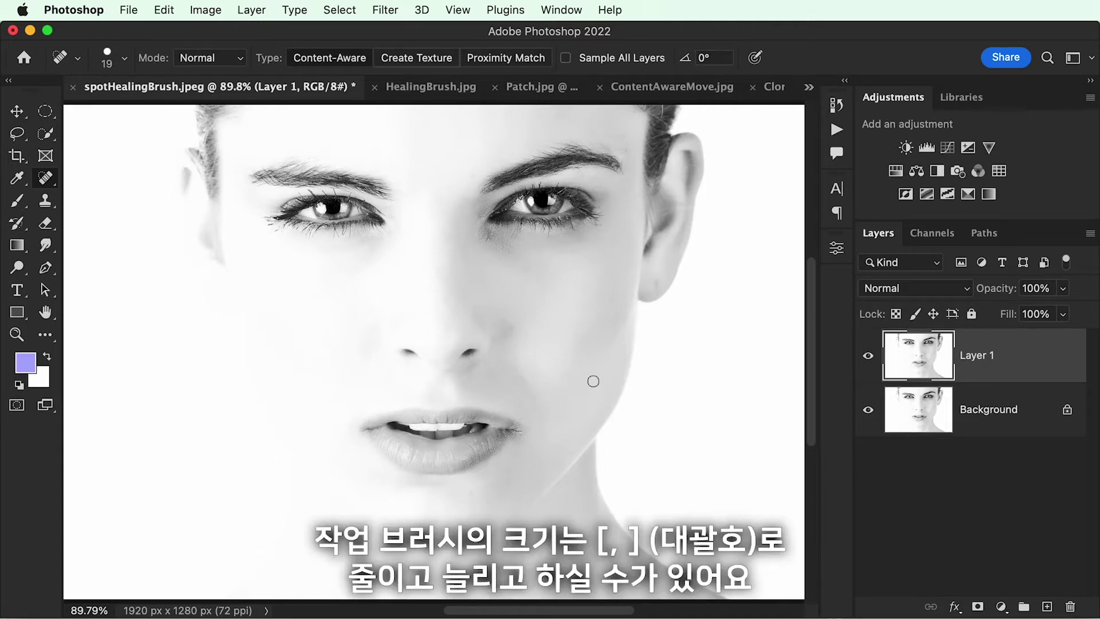
- Adjust the brush size to 20 and heal the piercing mark on the earlobe
key(bracketright)
key(bracketright)
key(bracketright)
key(bracketright)
key(bracketright)
key(bracketleft)
key(bracketleft)
key(bracketleft)
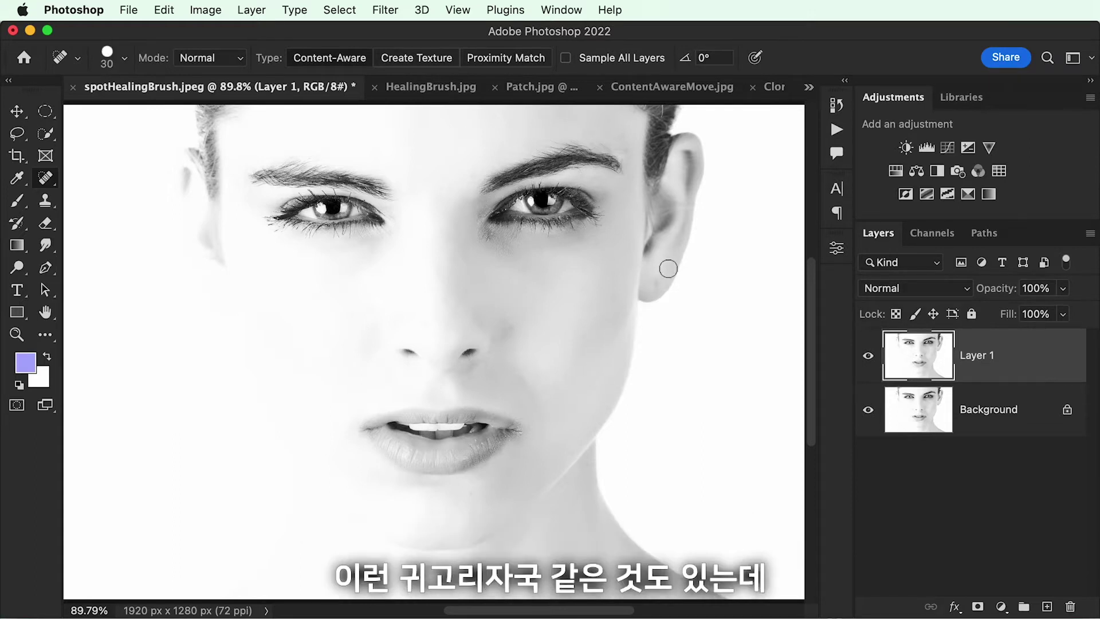
key(bracketleft)
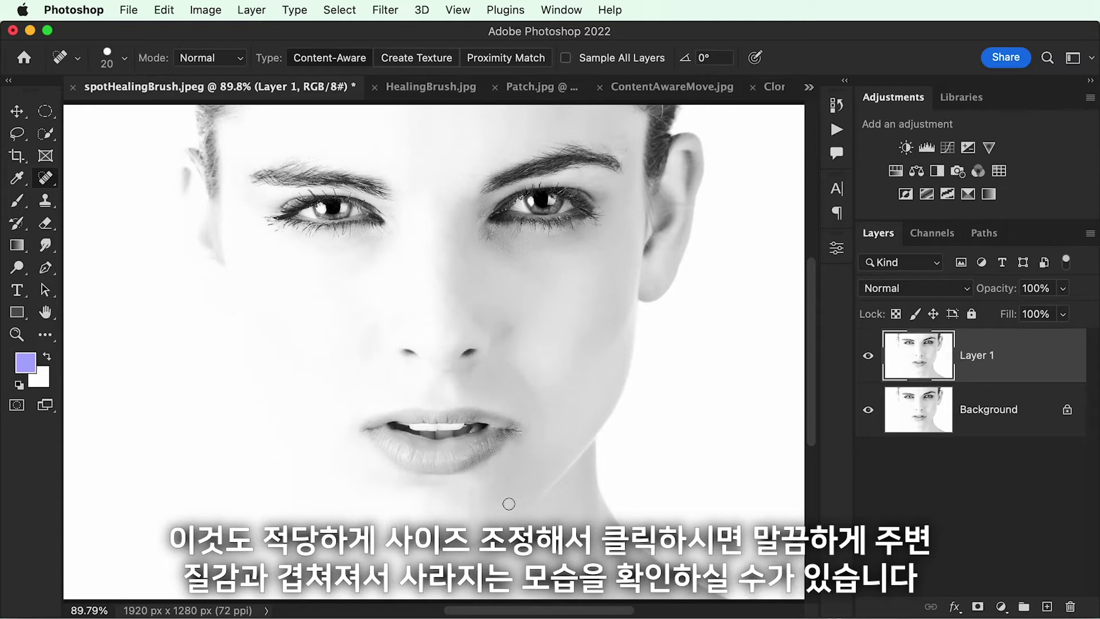
- Switch to HealingBrush.jpg, duplicate its Background layer and activate the Healing Brush Tool
click(412, 86)
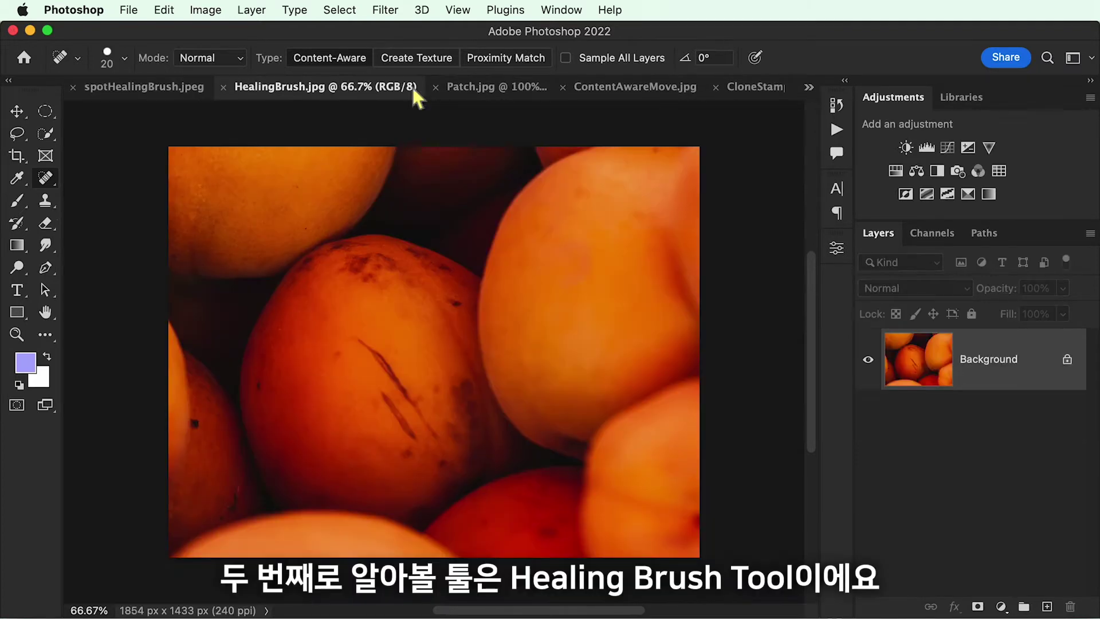
right_click(49, 177)
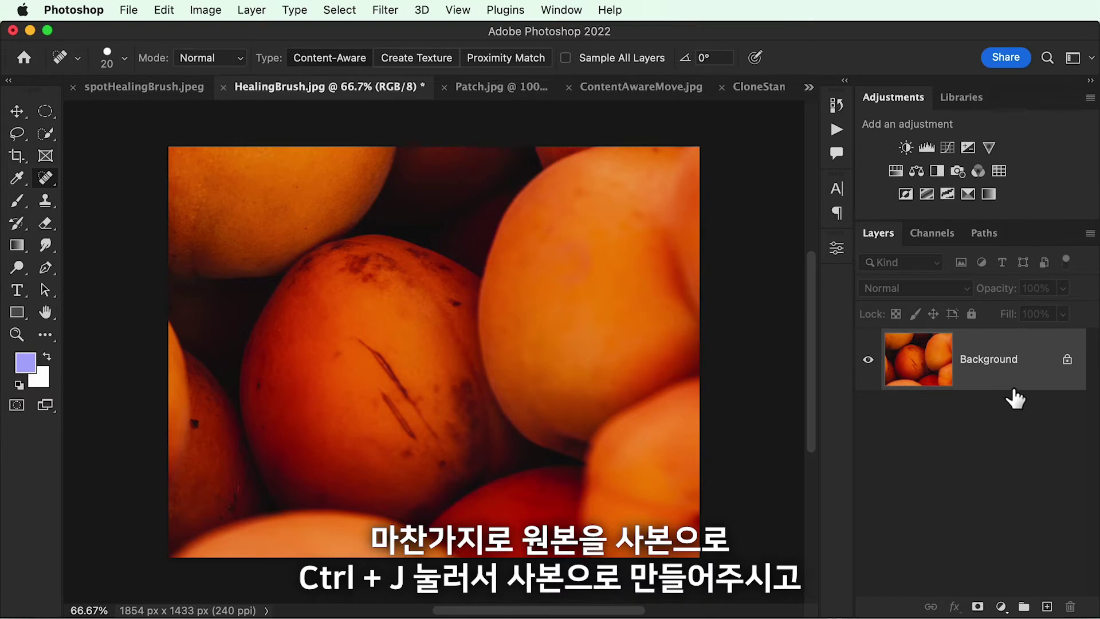
key(ctrl+j)
key(shift+j)
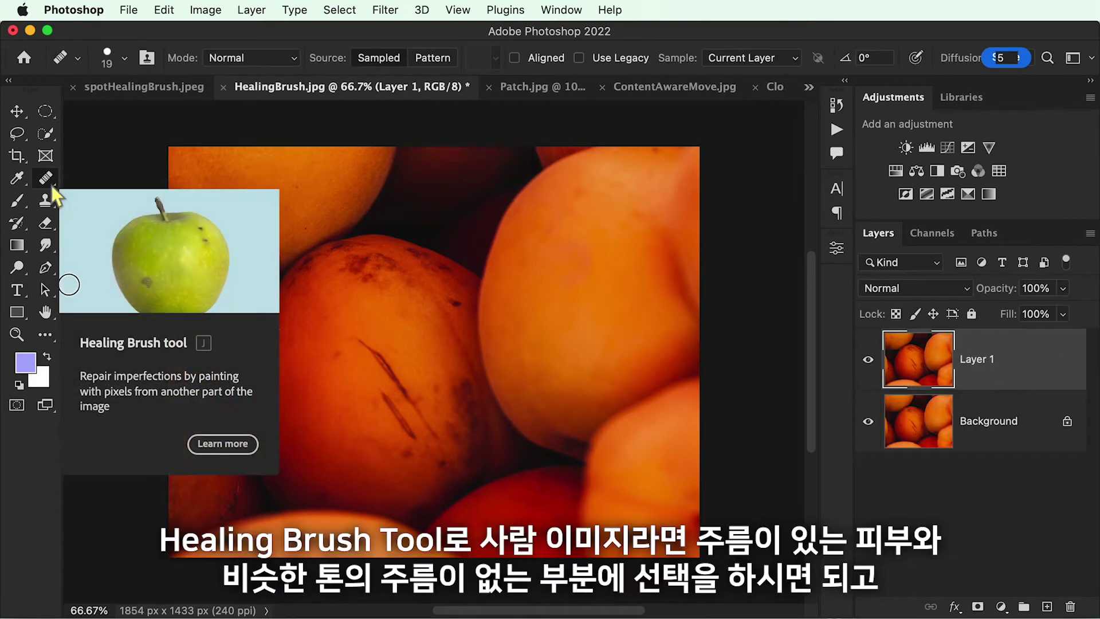
key(shift+j)
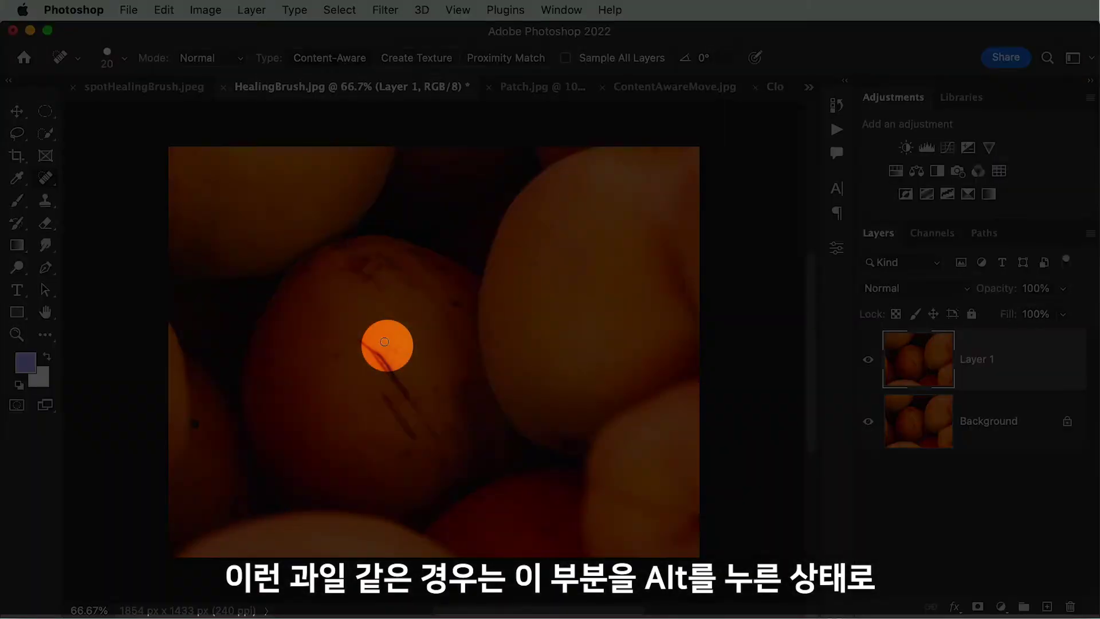
key(shift+j)
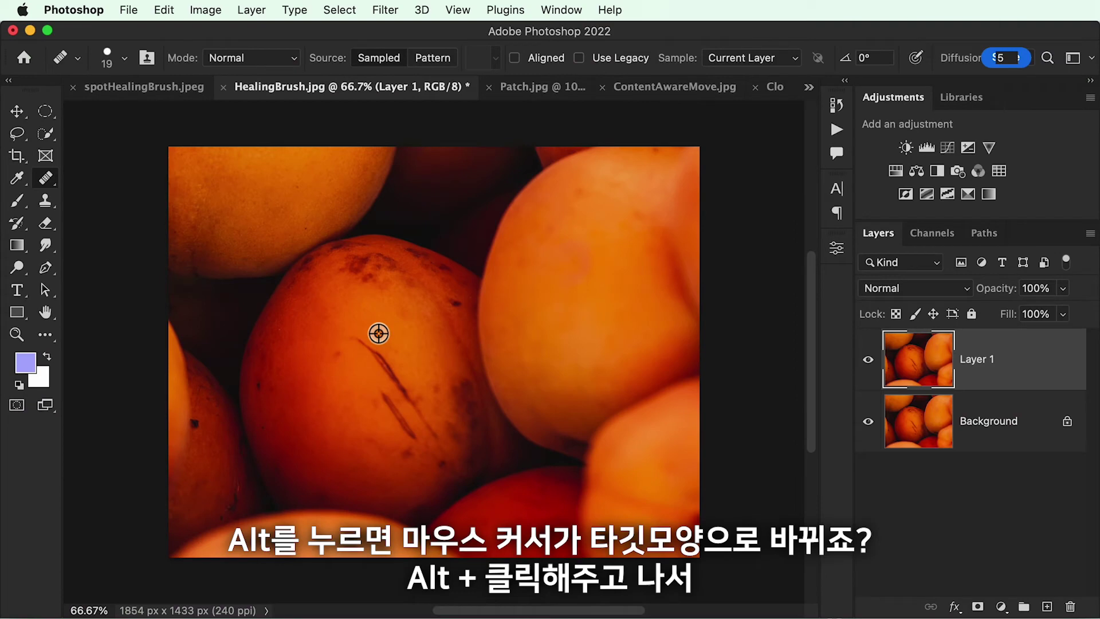
- Set the brush size to 30, sample clean skin above the scratches and heal the upper scratch on the middle fruit
alt+click(379, 334)
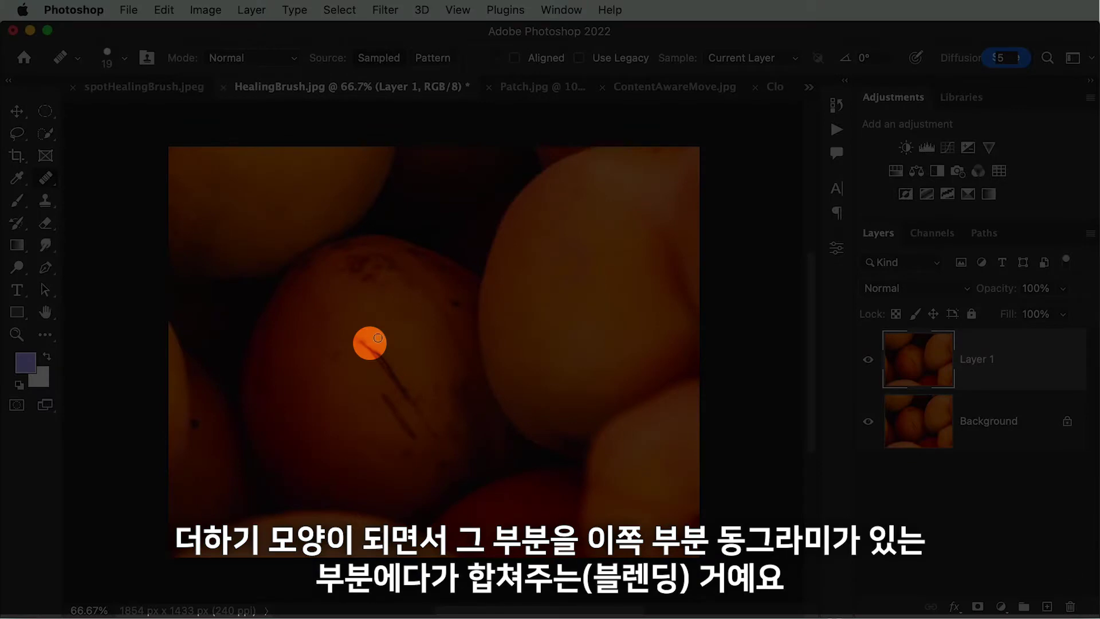
key(bracketright)
key(bracketright)
alt+click(387, 334)
drag(361, 348, 365, 345)
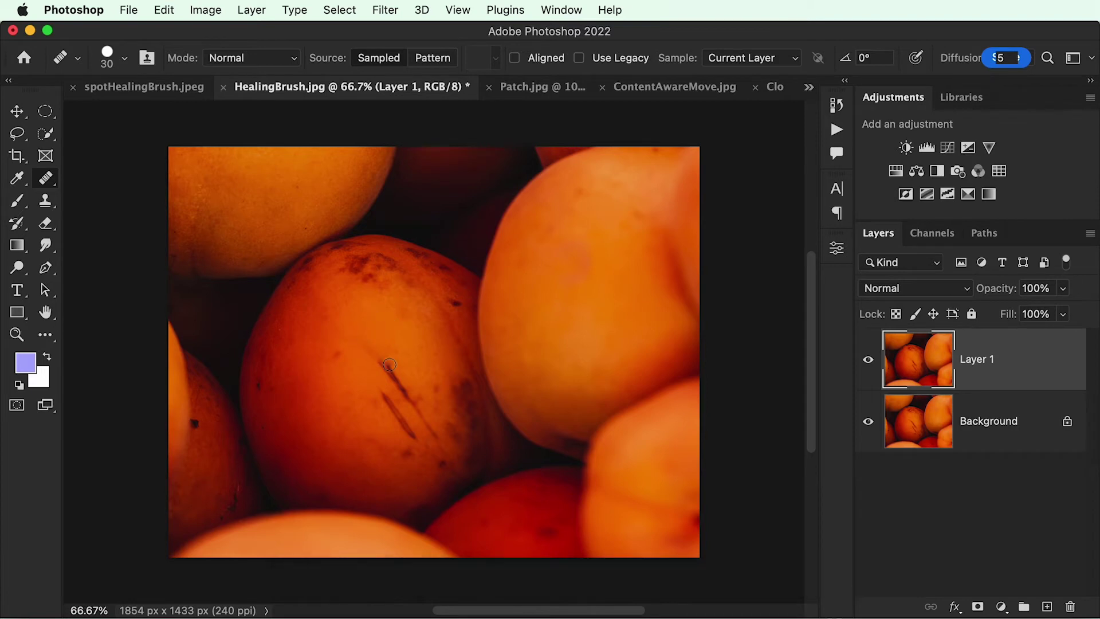
click(384, 373)
alt+click(393, 327)
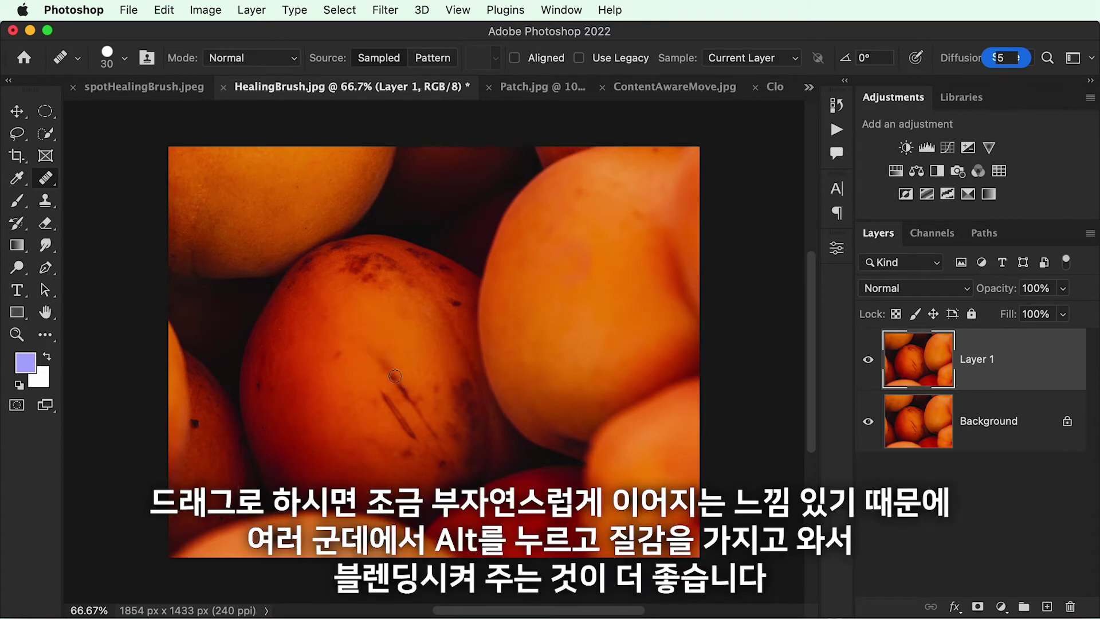
alt+click(411, 328)
drag(392, 368, 395, 380)
- Enlarge the brush to 45, sample clean skin again and heal the lower scratches on the middle fruit
alt+click(380, 328)
key(bracketright)
key(bracketright)
key(bracketright)
alt+click(380, 332)
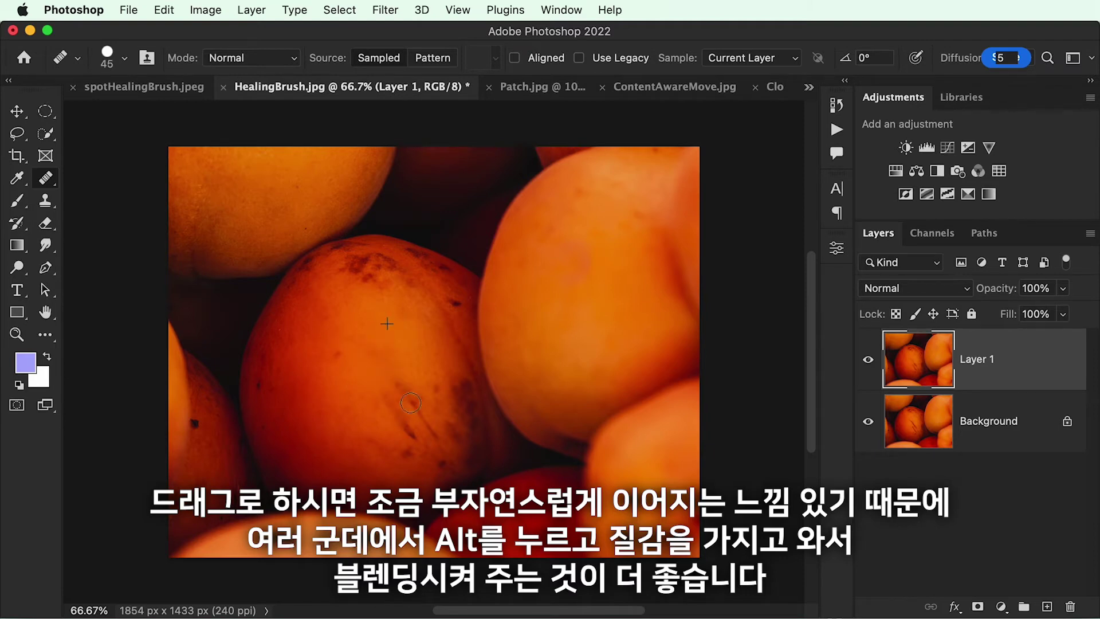
drag(397, 417, 400, 420)
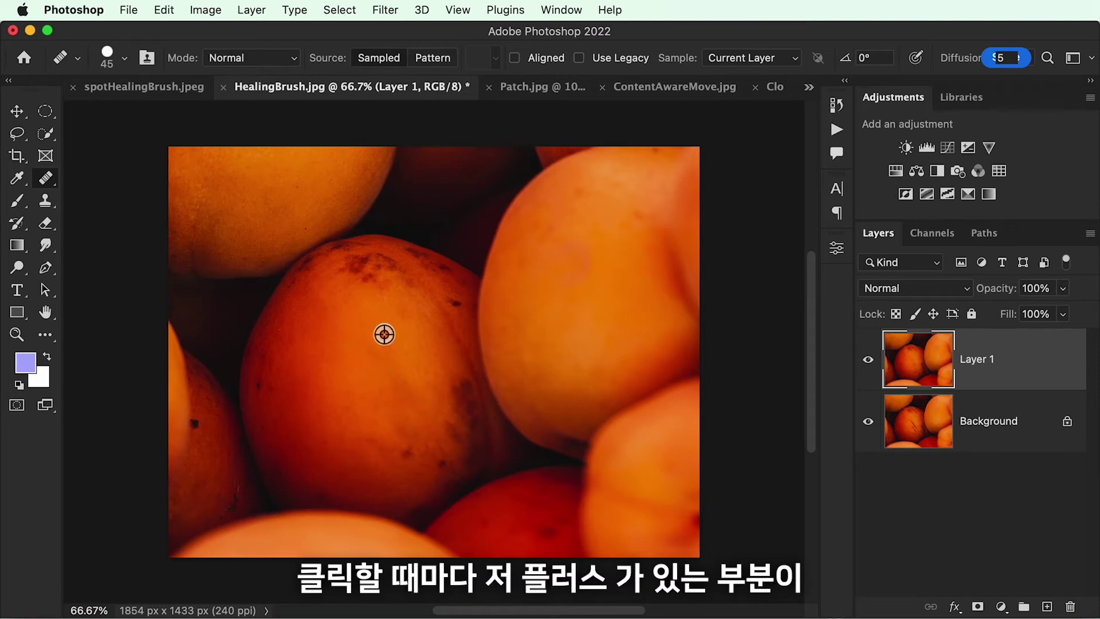
click(377, 395)
- Heal the dark spots along the middle fruit's right side, lower right area and left edge, resampling nearby clean skin
alt+click(399, 394)
drag(465, 387, 469, 417)
alt+click(451, 353)
alt+click(388, 481)
mouse_move(430, 472)
mouse_down()
mouse_move(395, 459)
mouse_move(444, 471)
mouse_up()
alt+click(351, 459)
alt+click(388, 439)
drag(426, 430, 442, 424)
alt+click(263, 373)
click(263, 386)
- Heal the dark blemishes across the top and upper right edge of the middle fruit using newly sampled skin
alt+click(332, 320)
drag(376, 278, 363, 269)
alt+click(341, 295)
alt+click(348, 292)
alt+click(332, 278)
alt+click(408, 303)
mouse_move(369, 281)
mouse_down()
mouse_move(421, 316)
mouse_move(392, 265)
mouse_up()
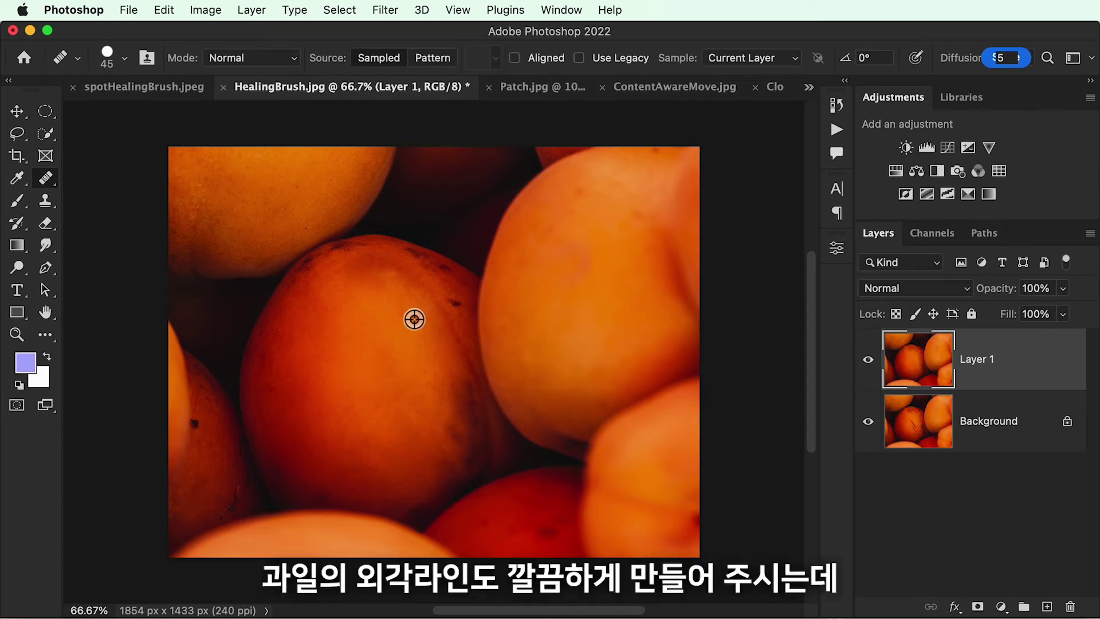
drag(423, 258, 411, 256)
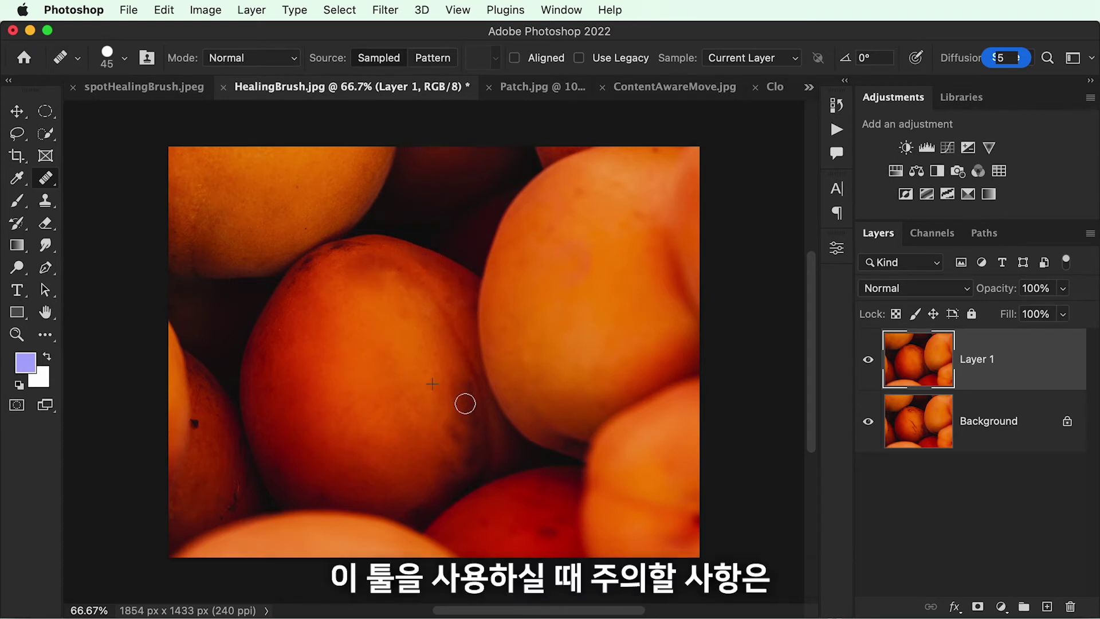
- Brush over the remaining dark patches on the middle fruit's right side and along its upper left edge
mouse_move(446, 460)
mouse_down()
mouse_move(459, 398)
mouse_move(474, 401)
mouse_move(469, 369)
mouse_up()
alt+click(449, 407)
drag(454, 440, 450, 392)
mouse_move(348, 265)
mouse_down()
mouse_move(334, 253)
mouse_move(314, 269)
mouse_move(259, 351)
mouse_move(263, 367)
mouse_up()
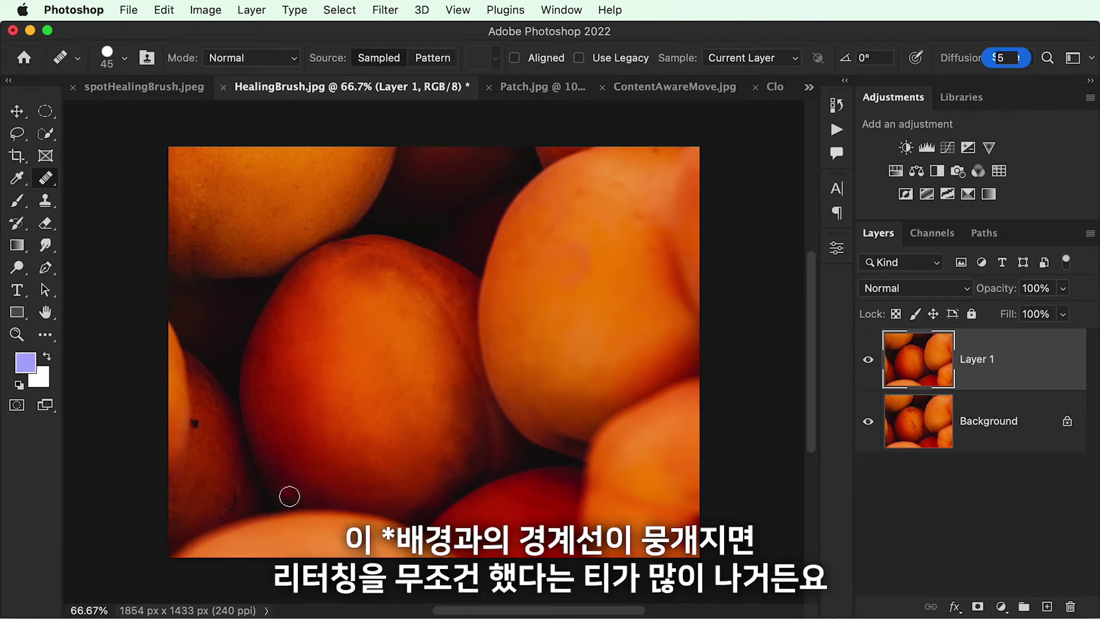
- Touch up the leftover marks inside the middle fruit's outline and toggle Layer 1's visibility to compare with the original
alt+click(417, 516)
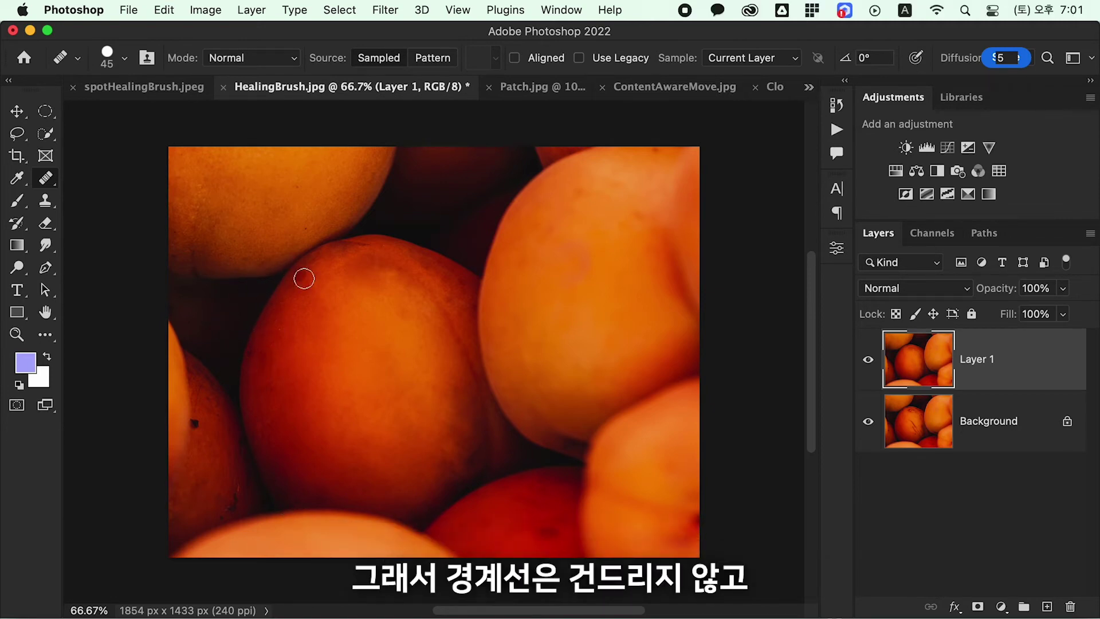
click(324, 297)
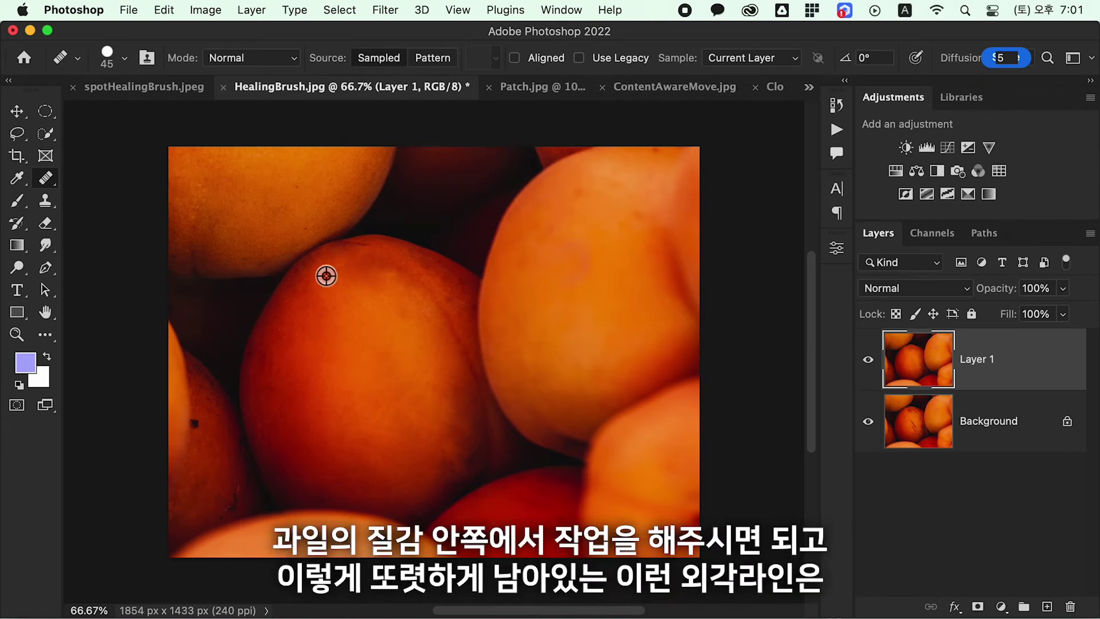
alt+click(420, 268)
alt+click(455, 414)
click(459, 446)
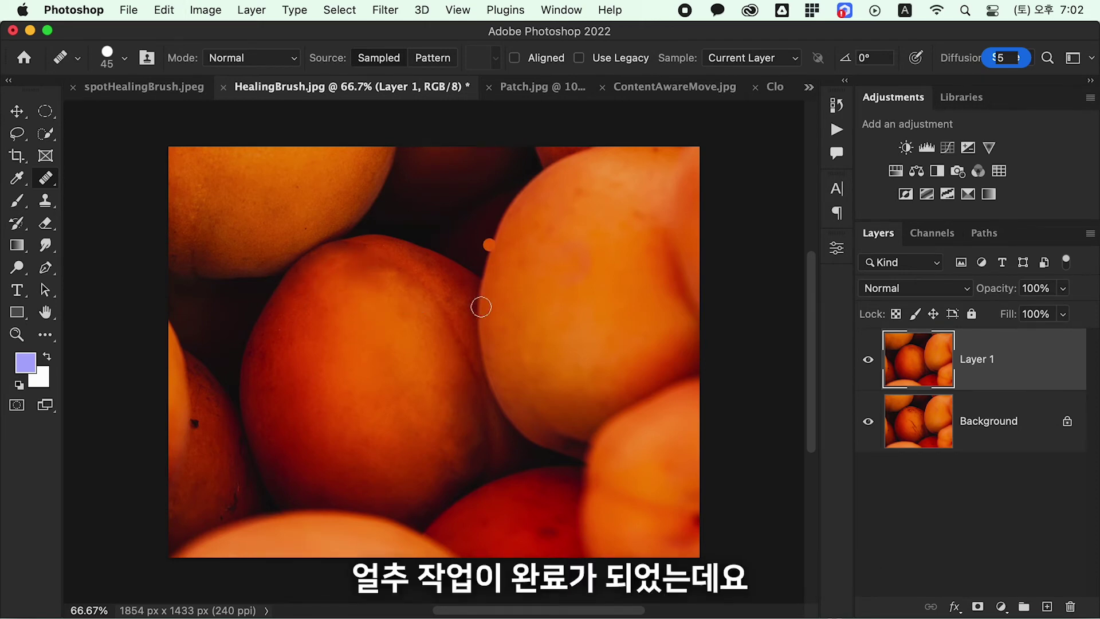
click(869, 361)
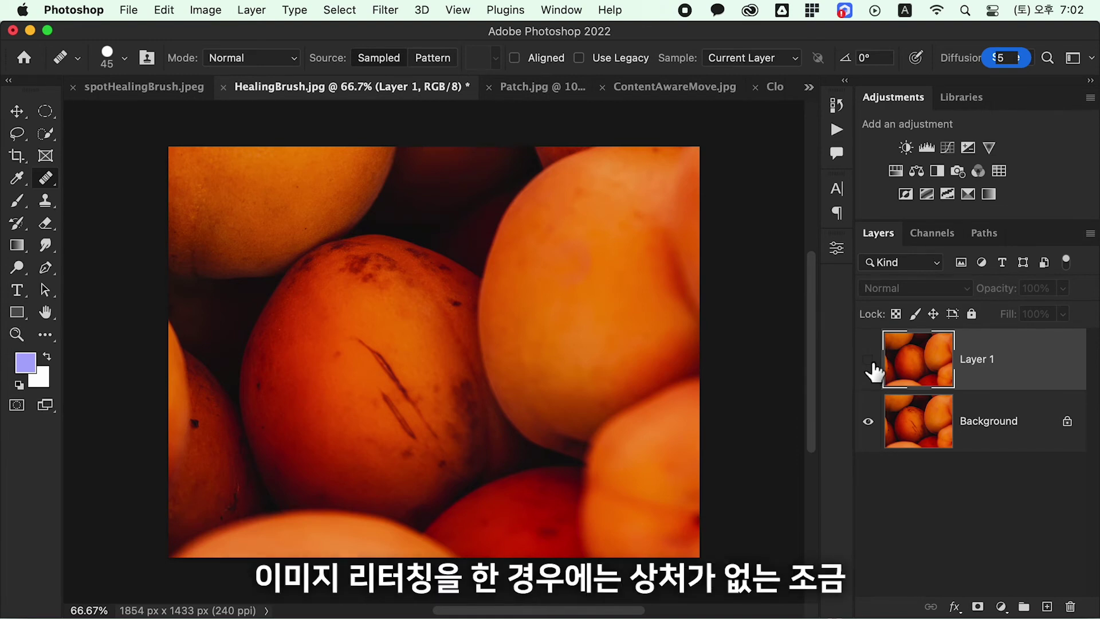
click(869, 360)
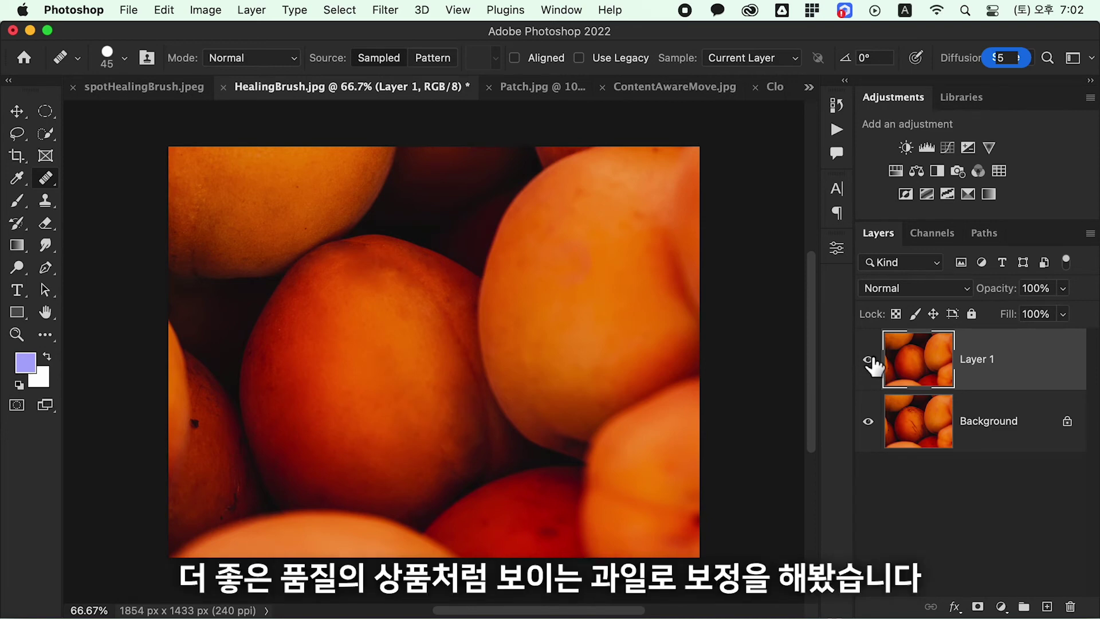
- Switch to Patch.jpg, duplicate its Background layer and activate the Patch Tool
click(534, 88)
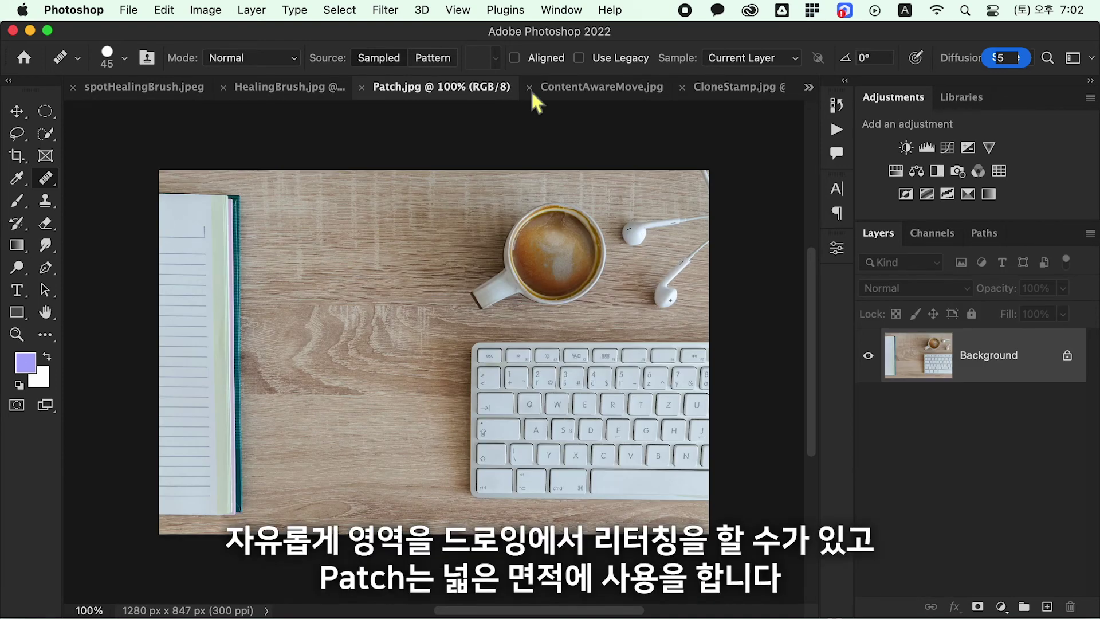
key(super+0)
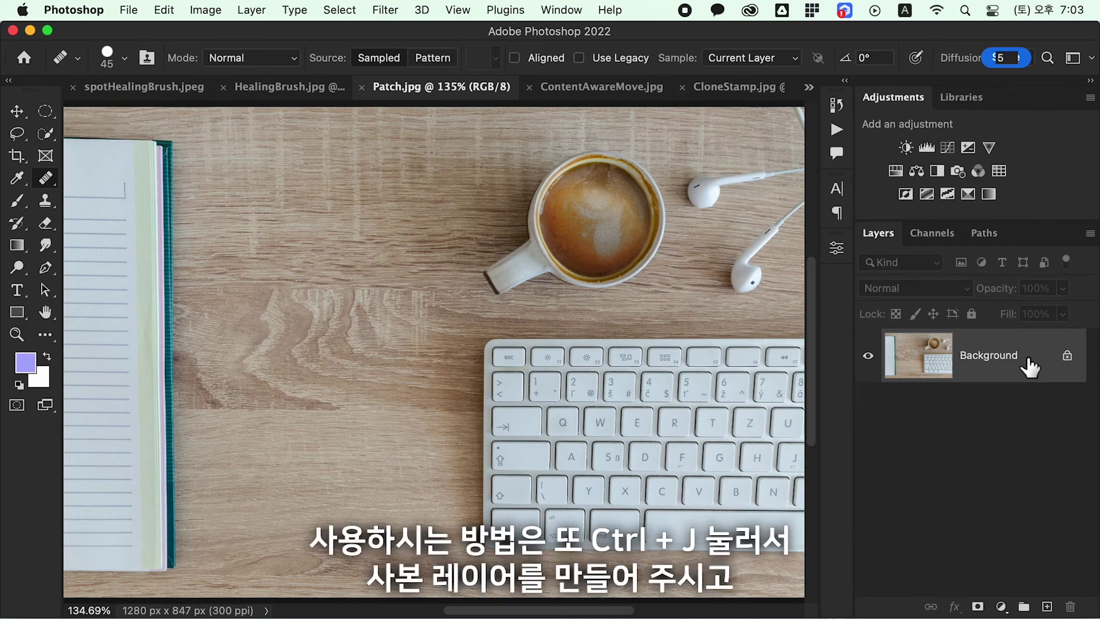
key(super+j)
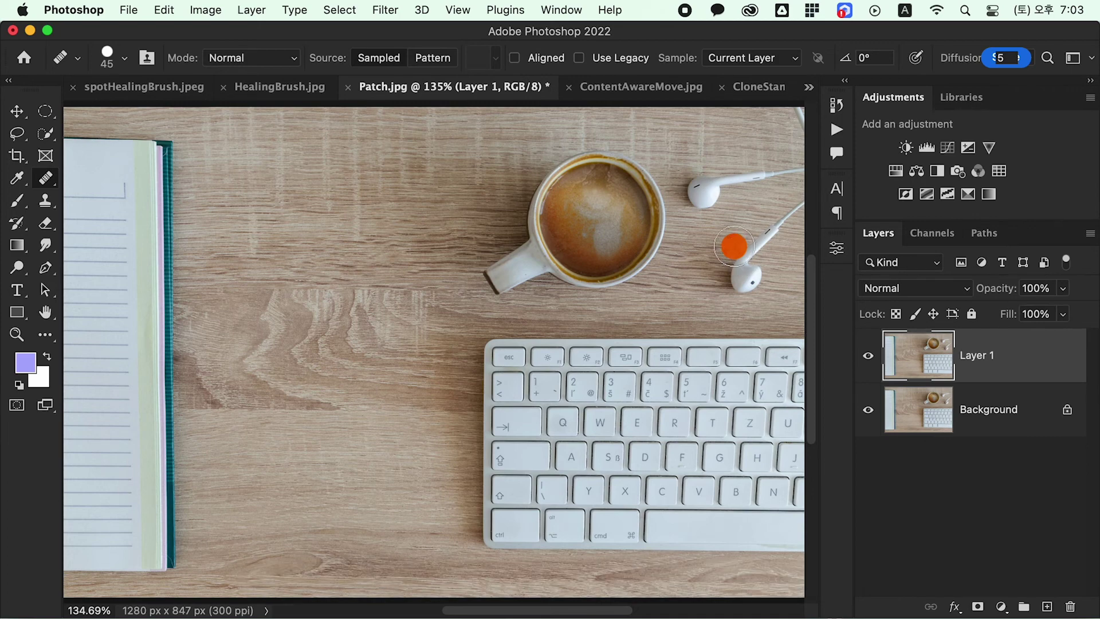
right_click(46, 179)
click(108, 209)
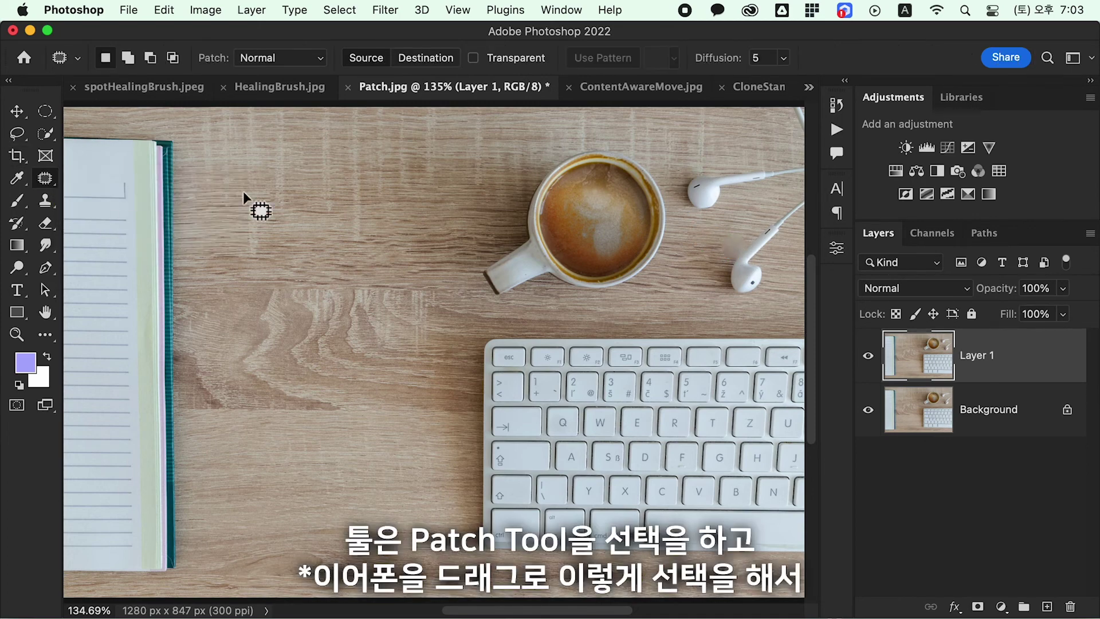
- Outline the earphones and patch them with the empty wood between the notebook and cup, deselect, and show the image at 100%
mouse_move(779, 107)
mouse_down()
mouse_move(683, 169)
mouse_move(704, 278)
mouse_move(780, 298)
mouse_move(813, 278)
mouse_move(816, 138)
mouse_move(808, 104)
mouse_move(780, 108)
mouse_up()
drag(757, 159, 284, 168)
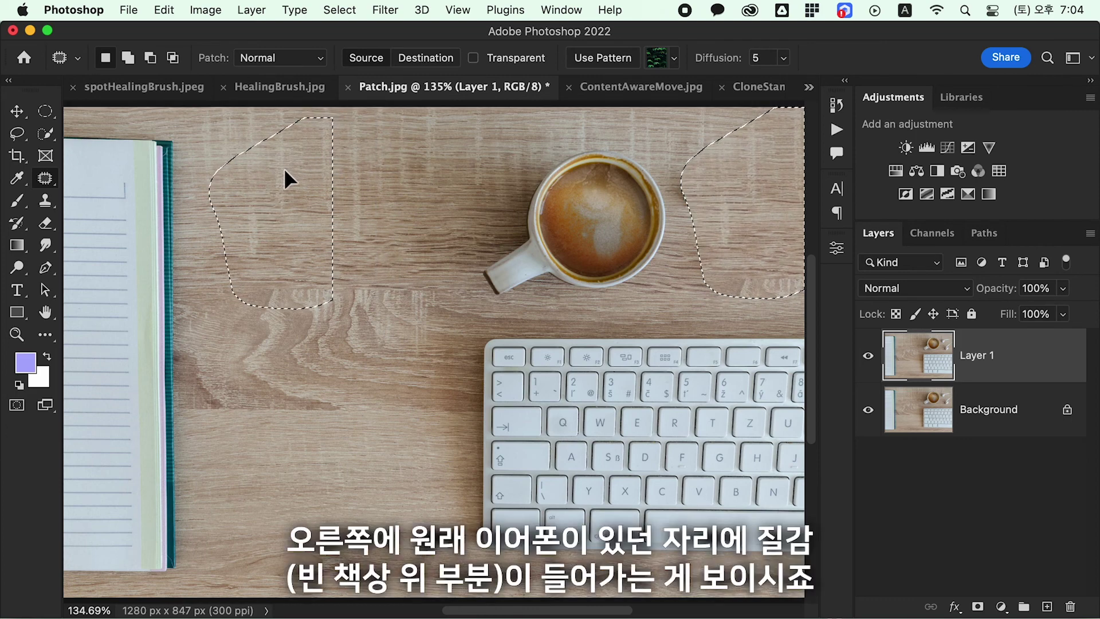
click(747, 161)
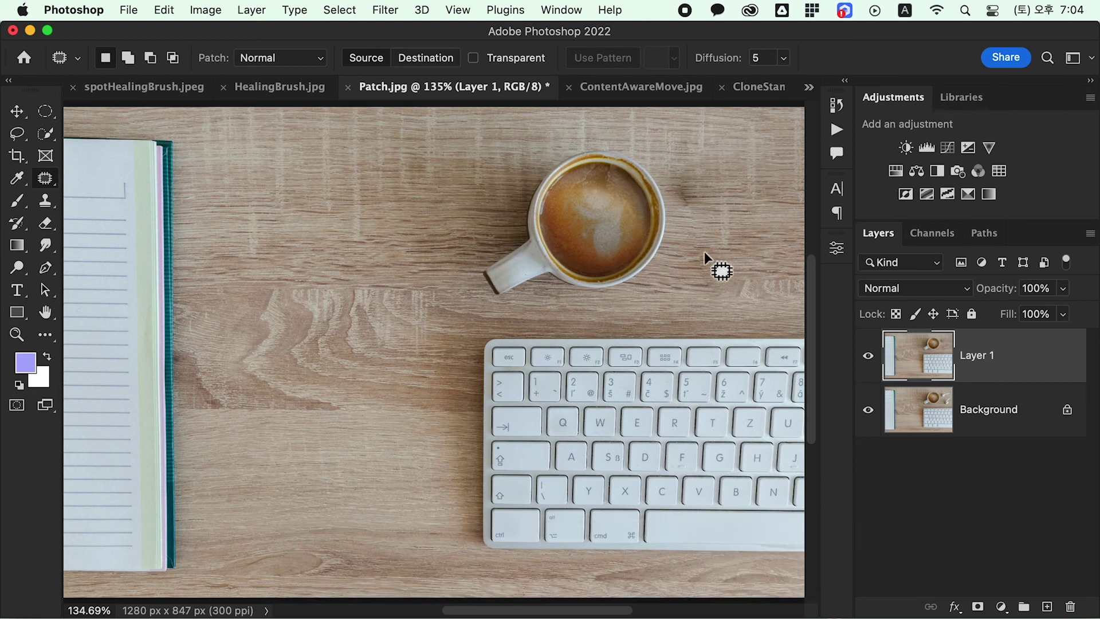
key(super+1)
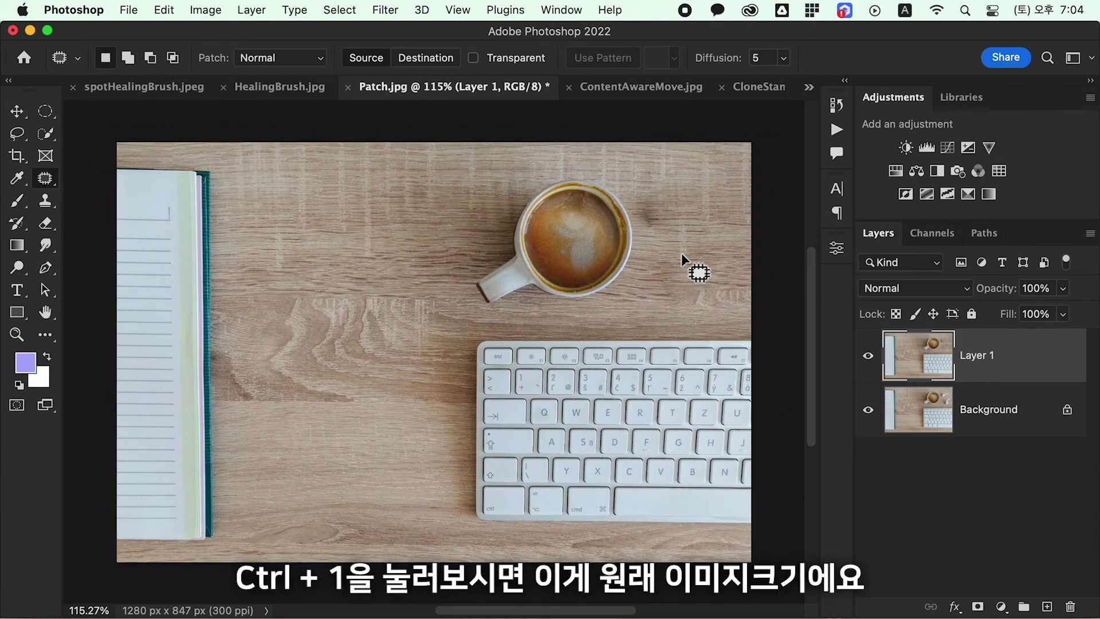
key(super+1)
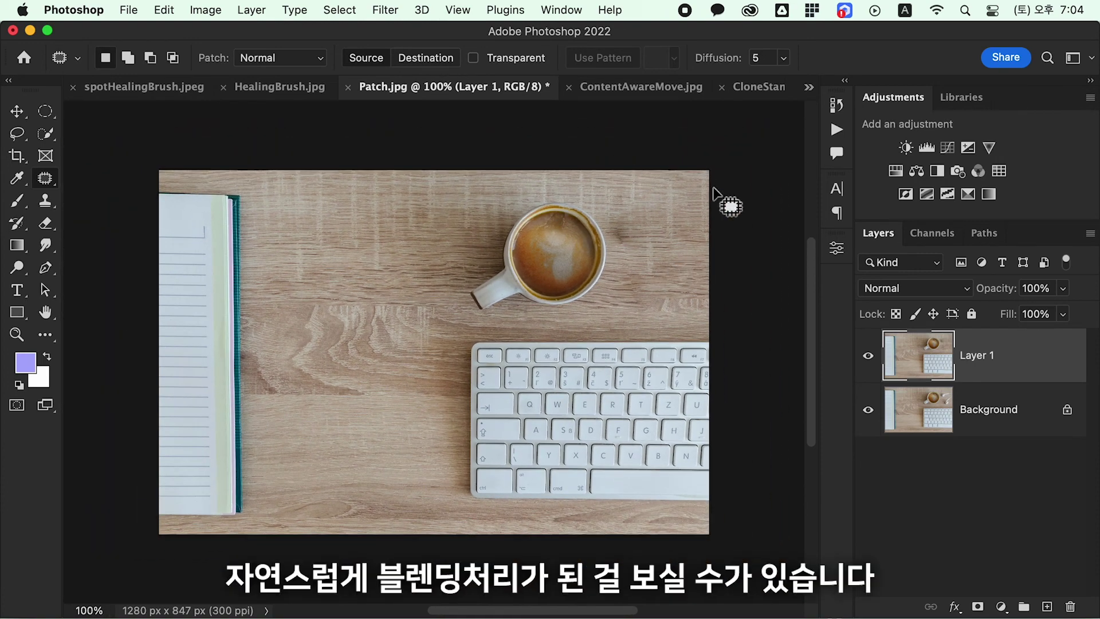